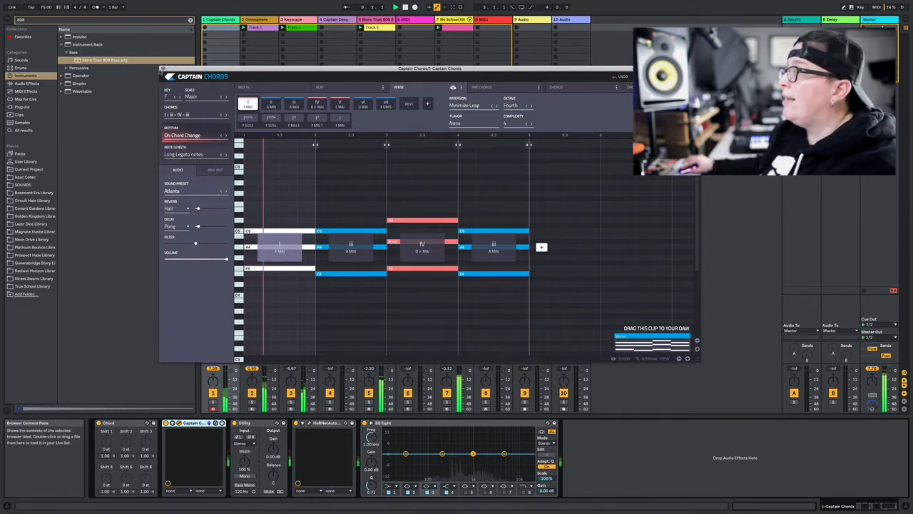
Close the Captain Chords plug-in window and examine the Omnisphere track's patch and the chord notes in its MIDI clip.
{"action": "left_click", "coordinate": [162, 70]}
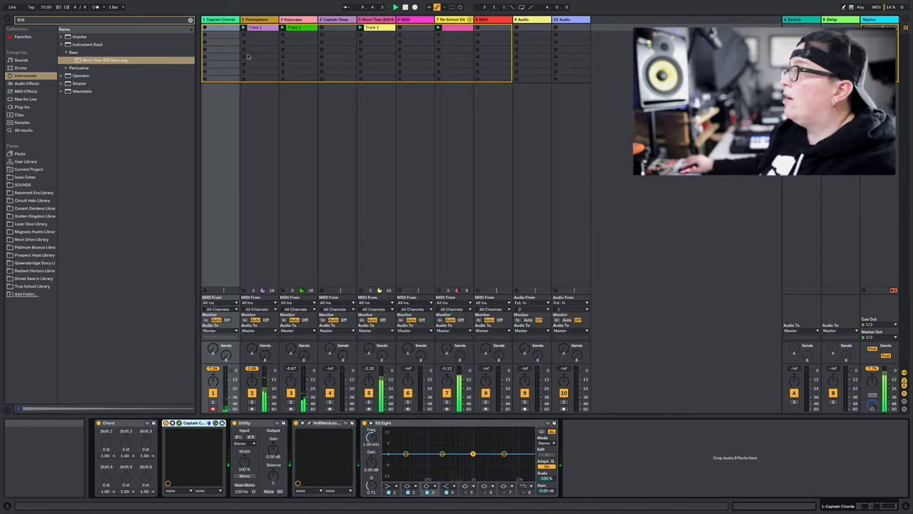
{"action": "left_click", "coordinate": [261, 28]}
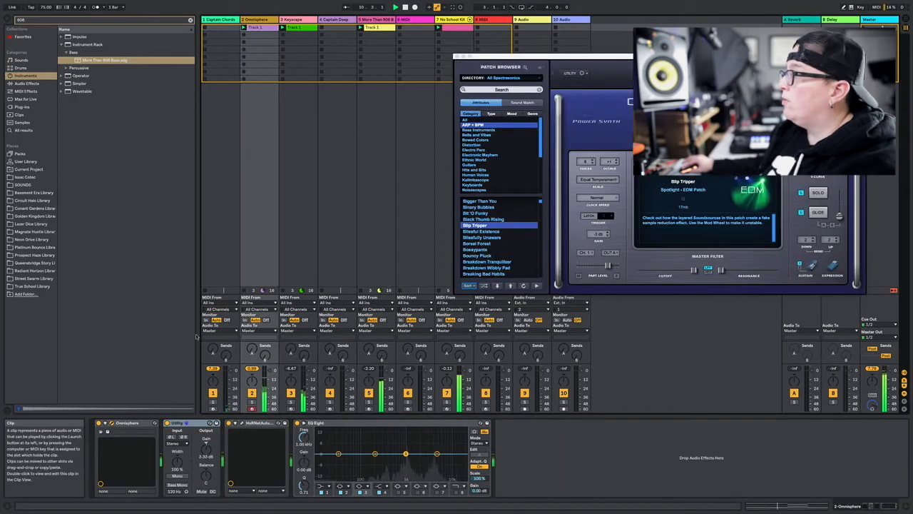
{"action": "left_click_drag", "start_coordinate": [605, 58], "coordinate": [512, 64]}
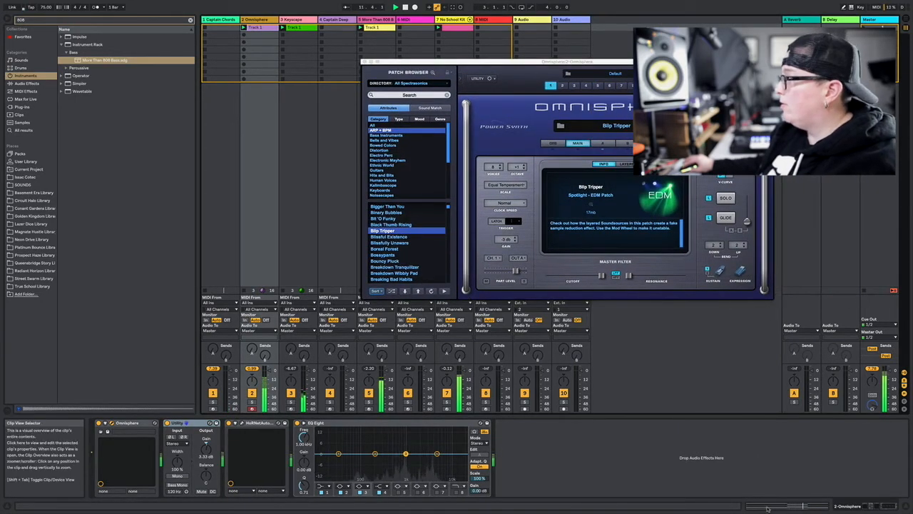
{"action": "key", "text": "shift+Tab"}
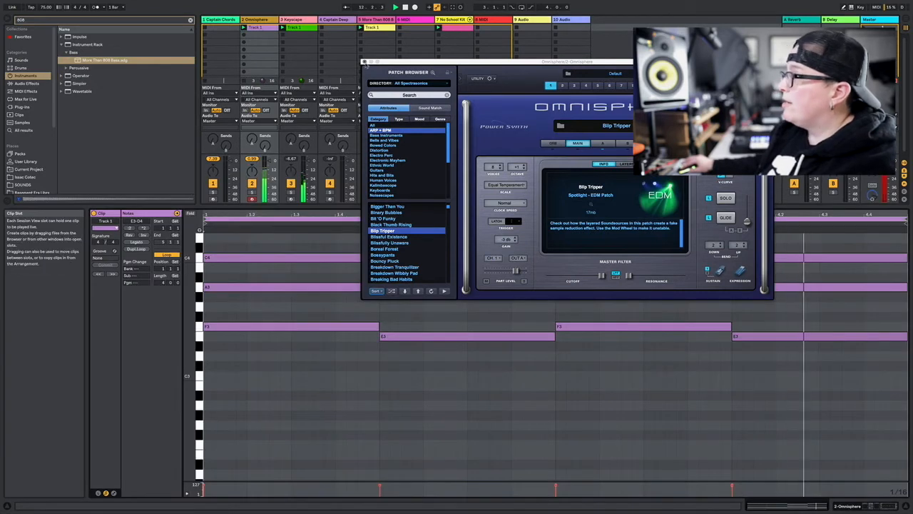
{"action": "left_click", "coordinate": [365, 62]}
{"action": "scroll", "coordinate": [389, 394], "scroll_direction": "up", "scroll_amount": 1}
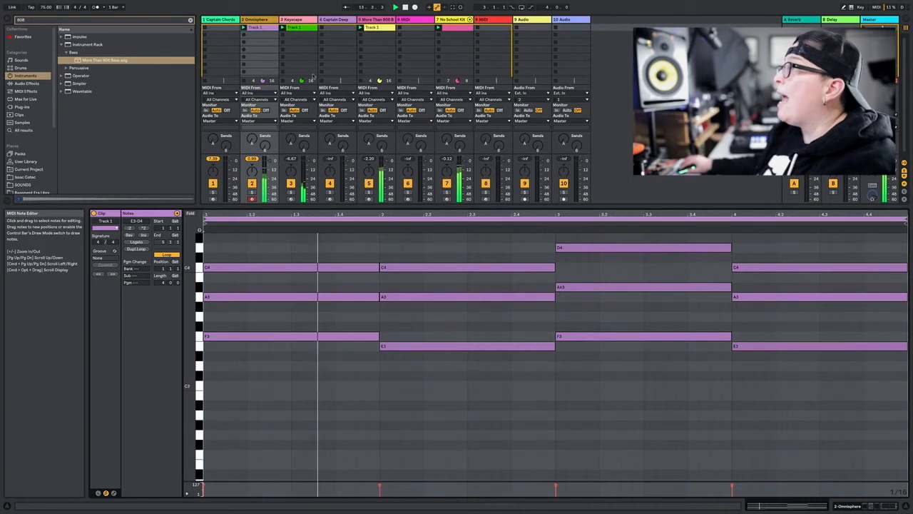
View the Keyscape clip folded to its used notes, and the notes of the More Than 808 Bass clip.
{"action": "left_click", "coordinate": [289, 28]}
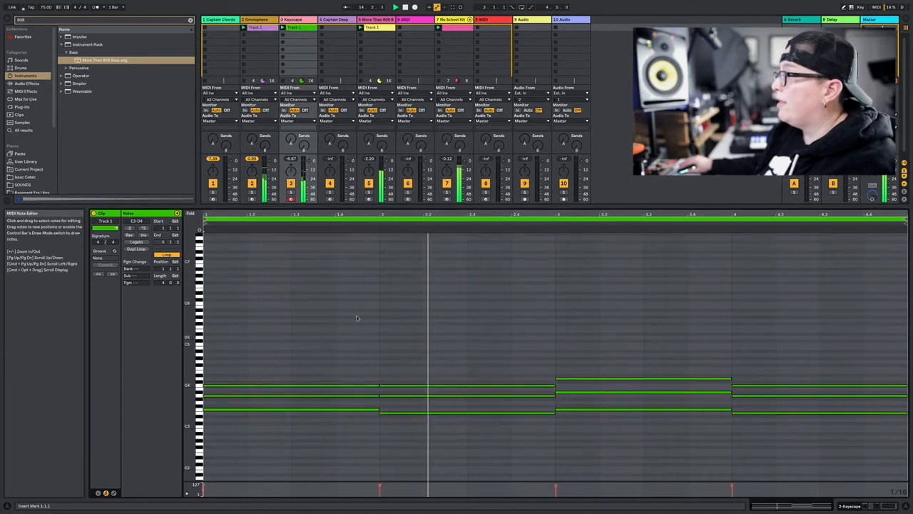
{"action": "left_click", "coordinate": [190, 213]}
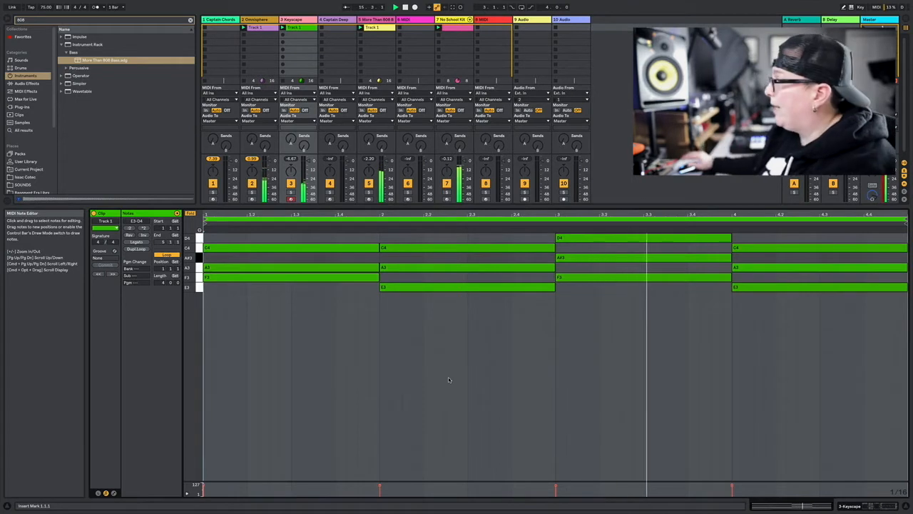
{"action": "left_click", "coordinate": [372, 27]}
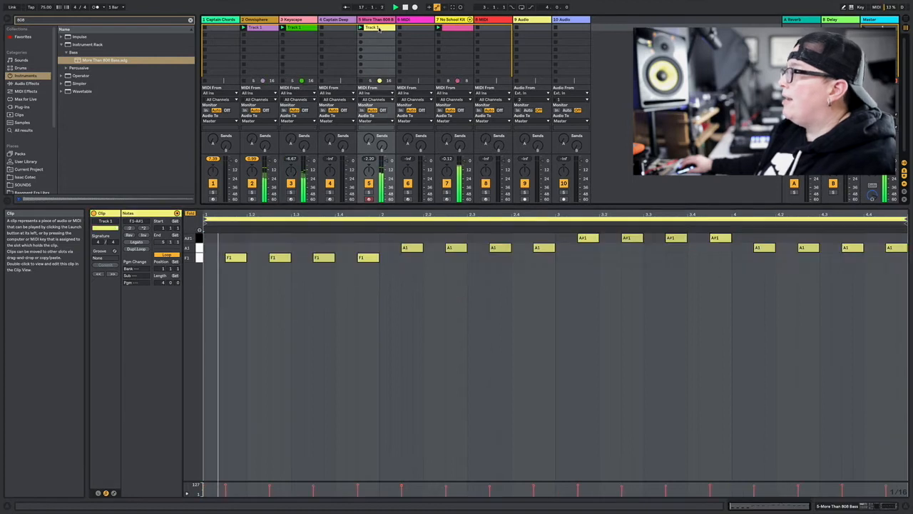
Examine the Captain Deep plug-in's bass pattern, close its window, and view the drum notes in the No School Kit clip.
{"action": "left_click", "coordinate": [337, 30]}
{"action": "left_click_drag", "start_coordinate": [464, 167], "coordinate": [124, 96]}
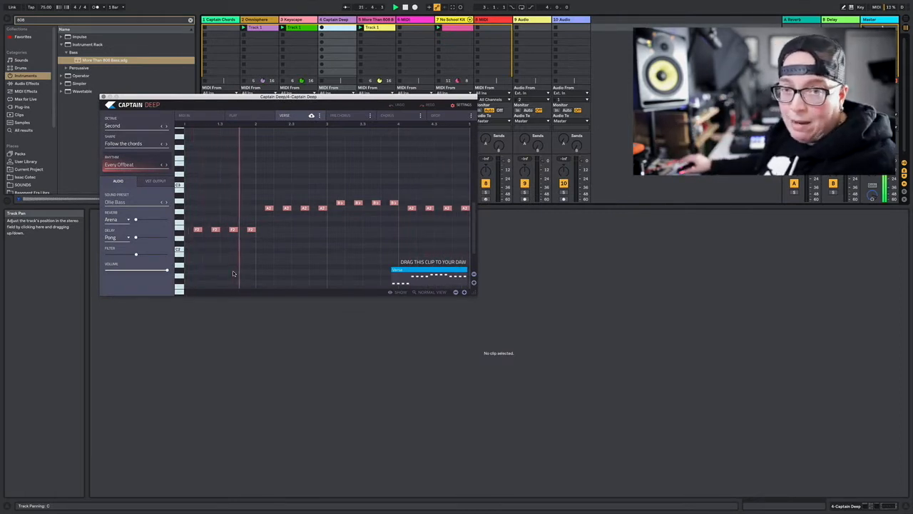
{"action": "left_click_drag", "start_coordinate": [326, 103], "coordinate": [437, 213]}
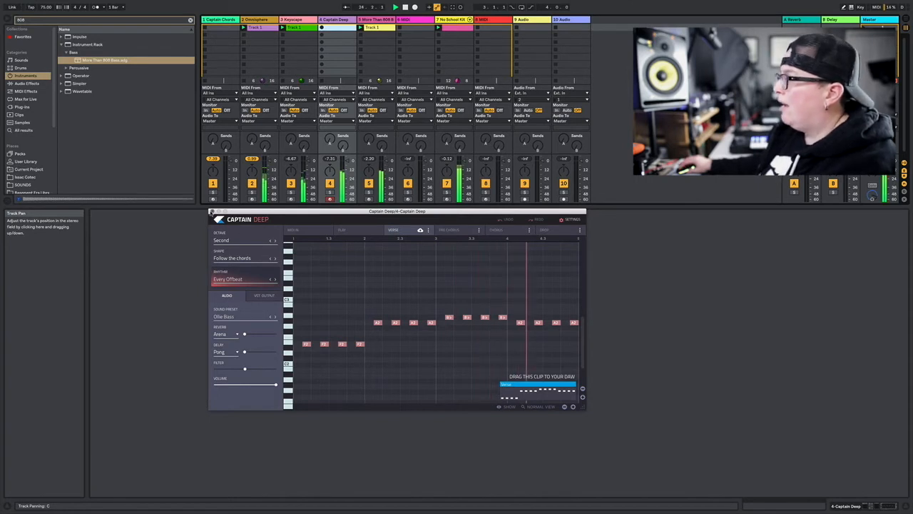
{"action": "left_click", "coordinate": [211, 213]}
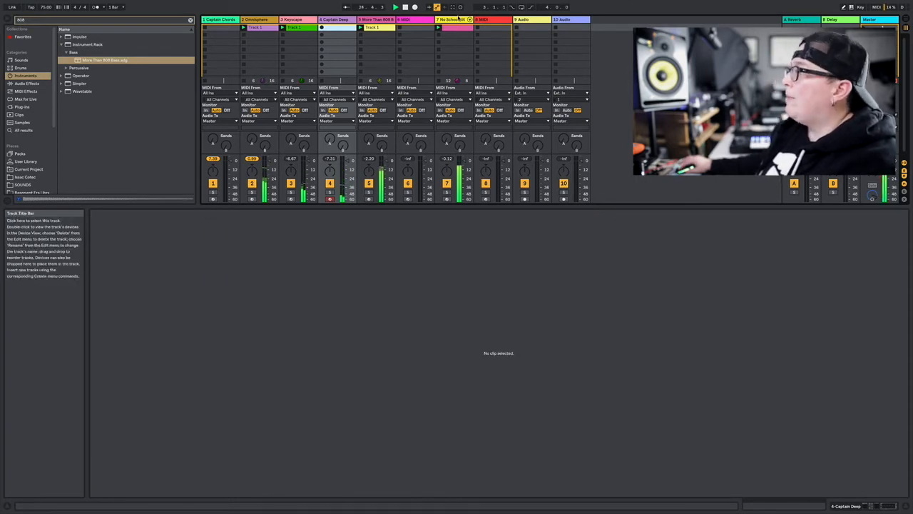
{"action": "left_click", "coordinate": [456, 27]}
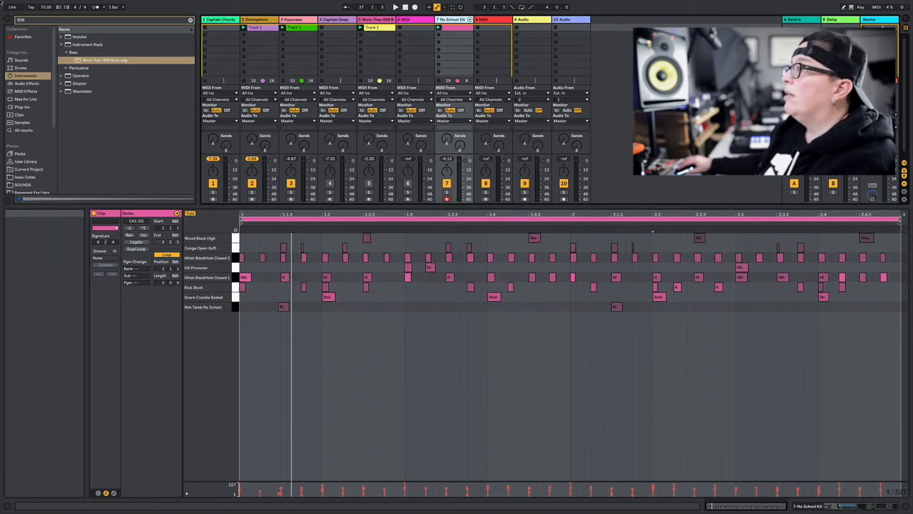
Open the recent Live Set Feb 19 2018 A.als.
{"action": "left_click", "coordinate": [25, 3]}
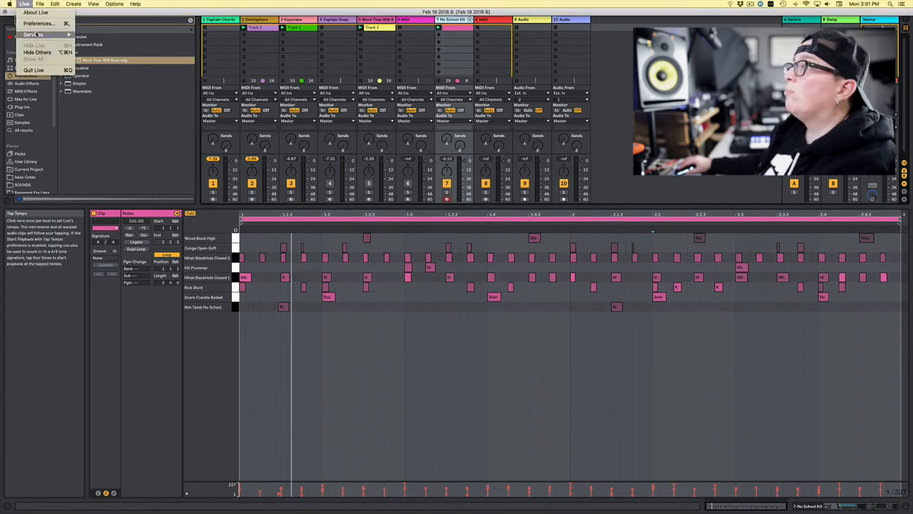
{"action": "mouse_move", "coordinate": [40, 3]}
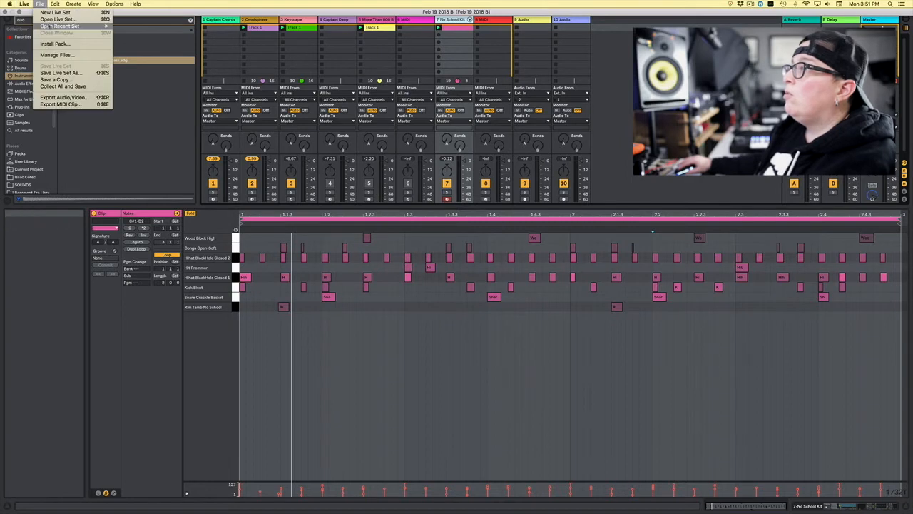
{"action": "mouse_move", "coordinate": [48, 25]}
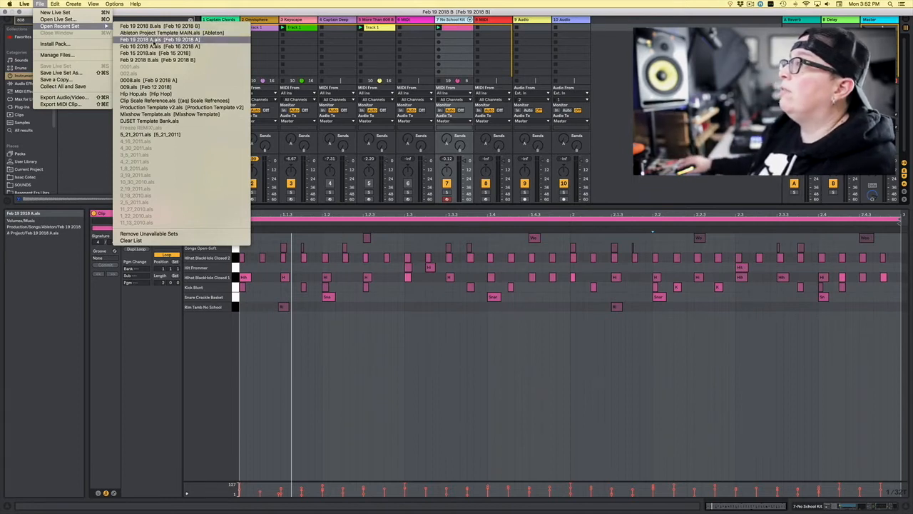
{"action": "left_click", "coordinate": [152, 46]}
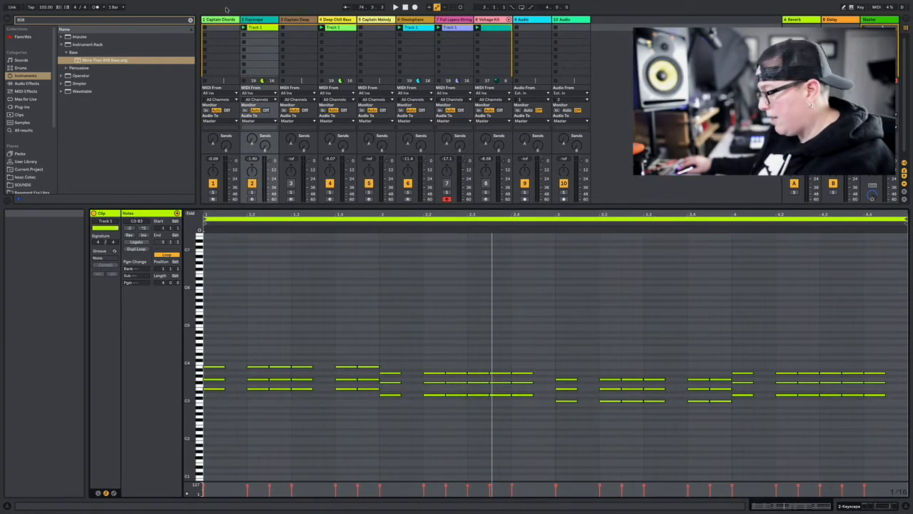
Start playback and examine the chord progression and rhythm in the Captain Chords plug-in on track 1, closing its window when done.
{"action": "key", "text": "space"}
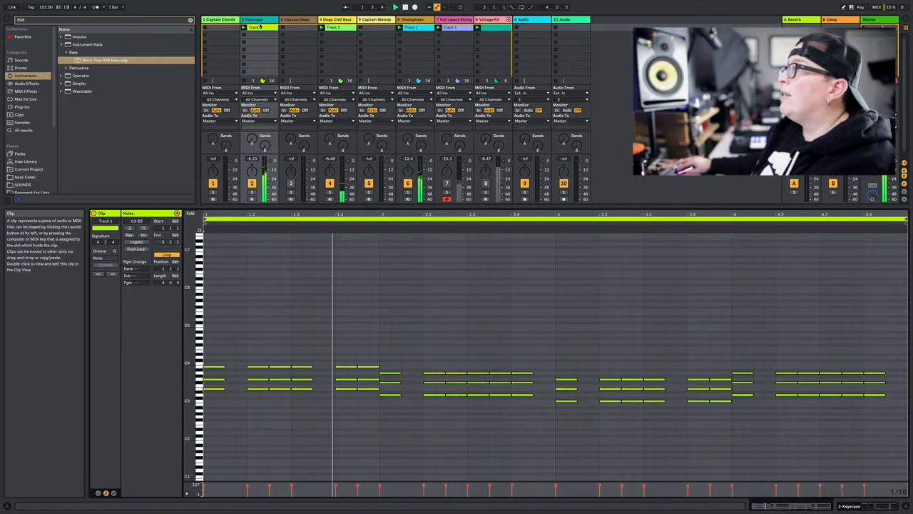
{"action": "left_click", "coordinate": [226, 20]}
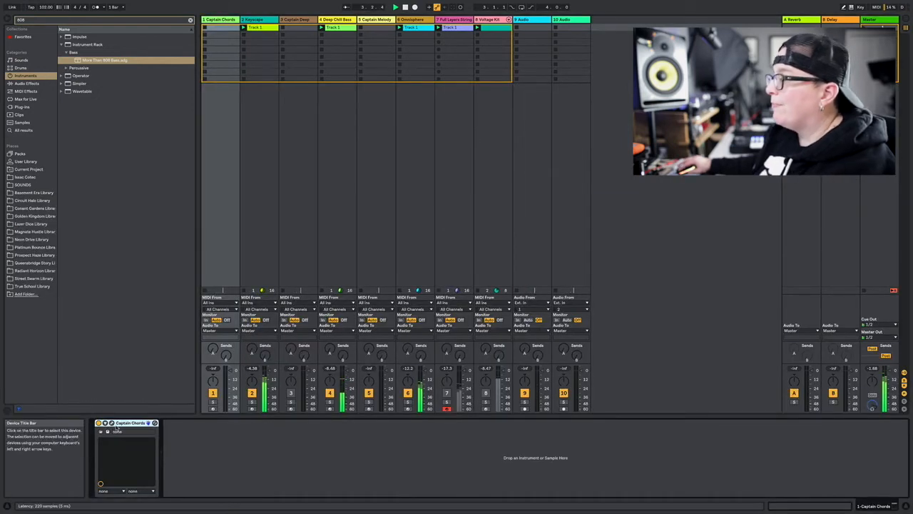
{"action": "left_click", "coordinate": [112, 423]}
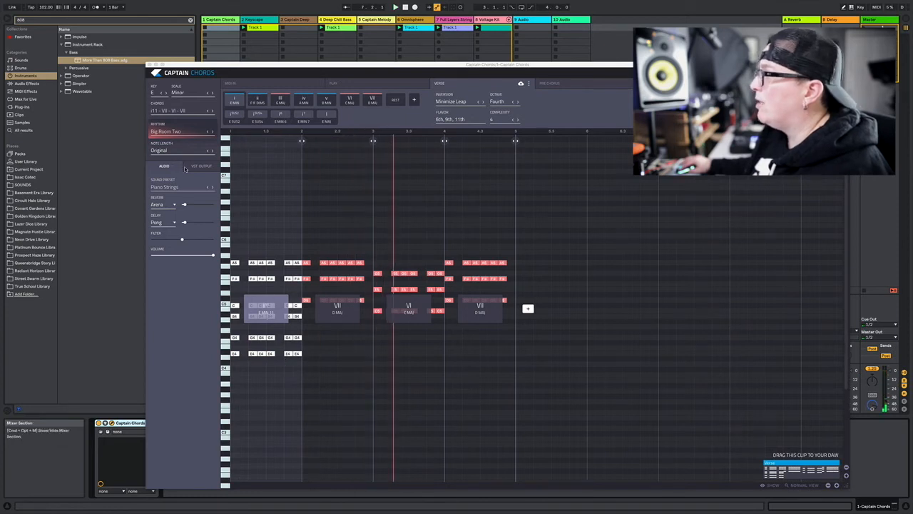
{"action": "left_click", "coordinate": [149, 65]}
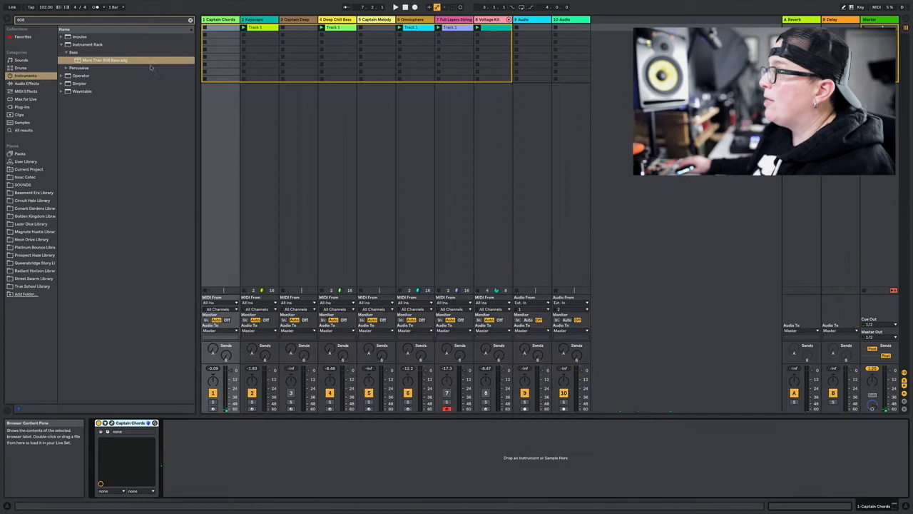
Examine the Keyscape track's clip notes, device chain and the patch loaded in its plug-in window.
{"action": "double_click", "coordinate": [255, 27]}
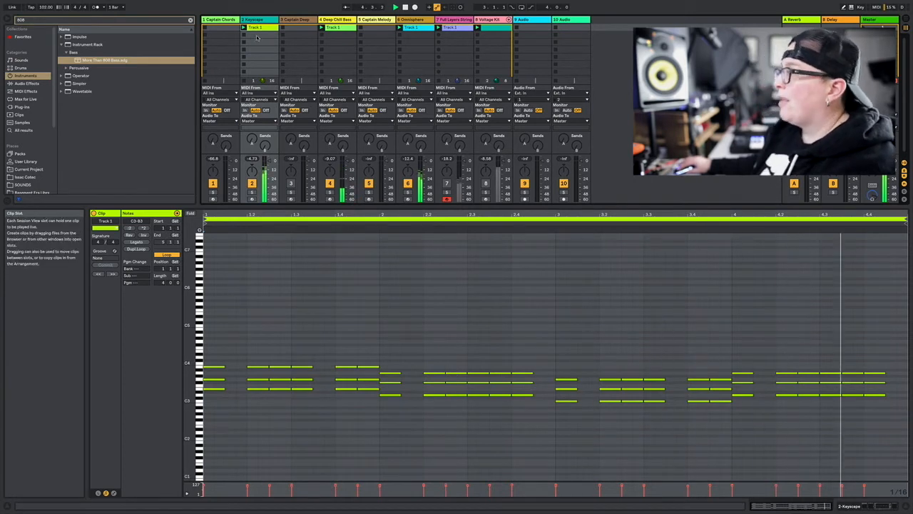
{"action": "left_click", "coordinate": [886, 505]}
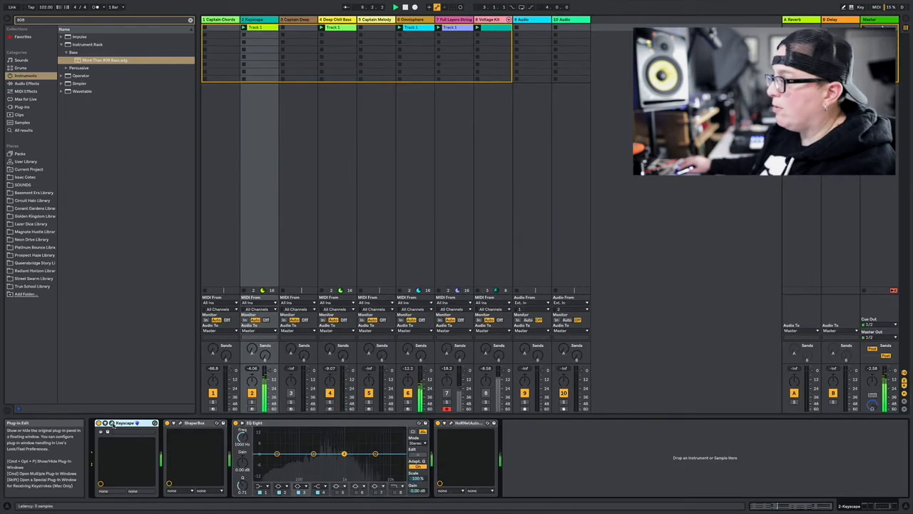
{"action": "left_click", "coordinate": [114, 422]}
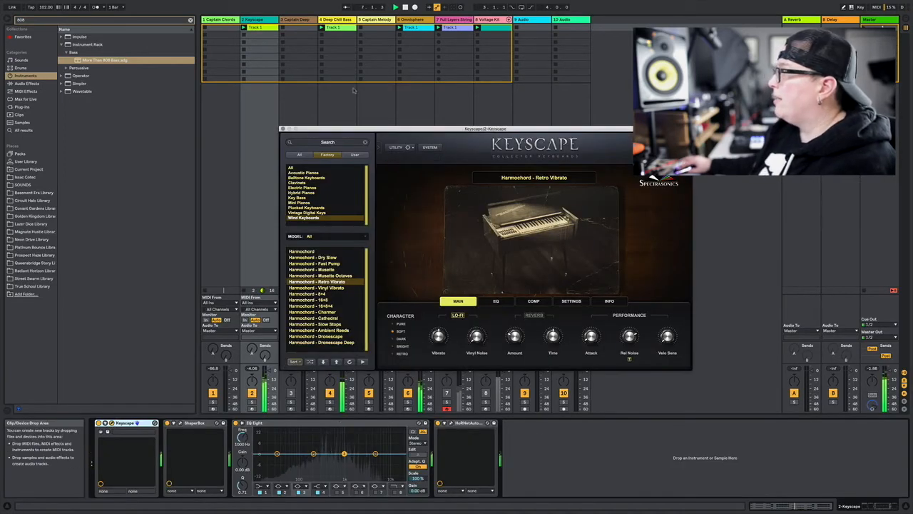
{"action": "left_click_drag", "start_coordinate": [438, 130], "coordinate": [328, 88]}
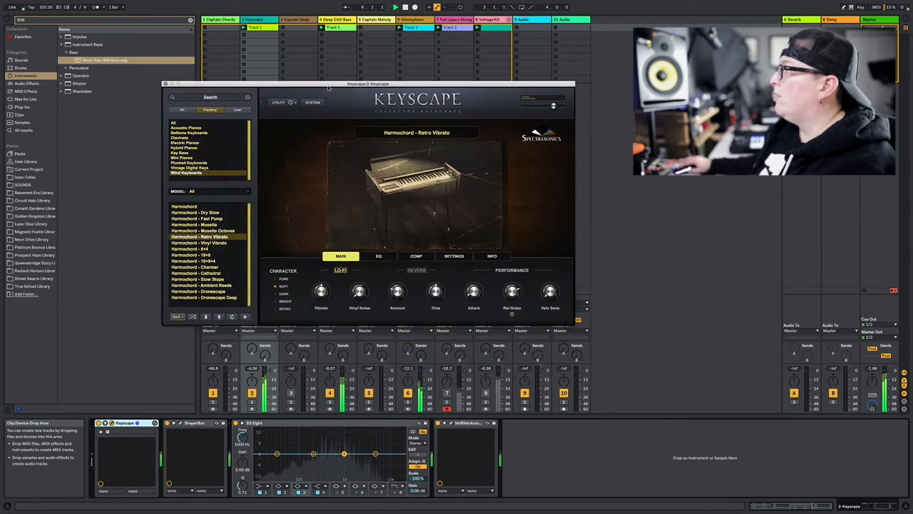
{"action": "left_click", "coordinate": [166, 84]}
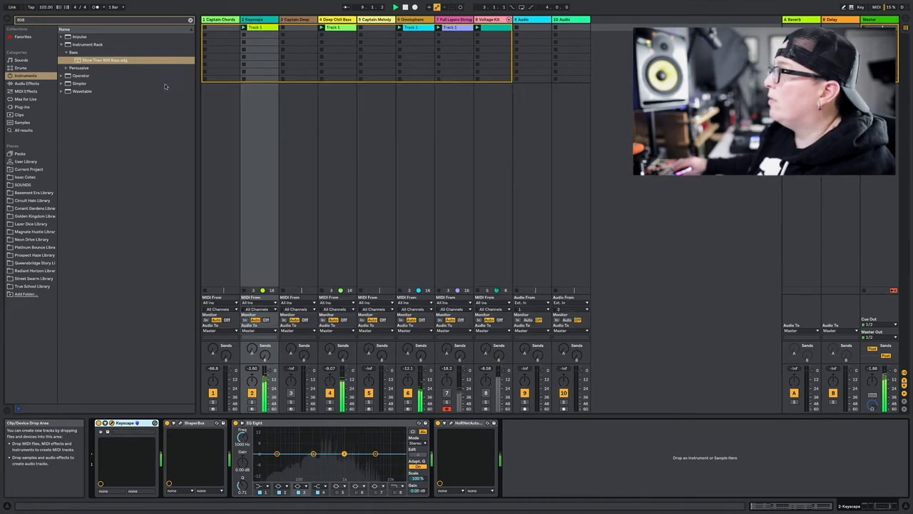
Examine the Deep Chill Bass track's device chain and the bass notes in its clip.
{"action": "left_click", "coordinate": [340, 22]}
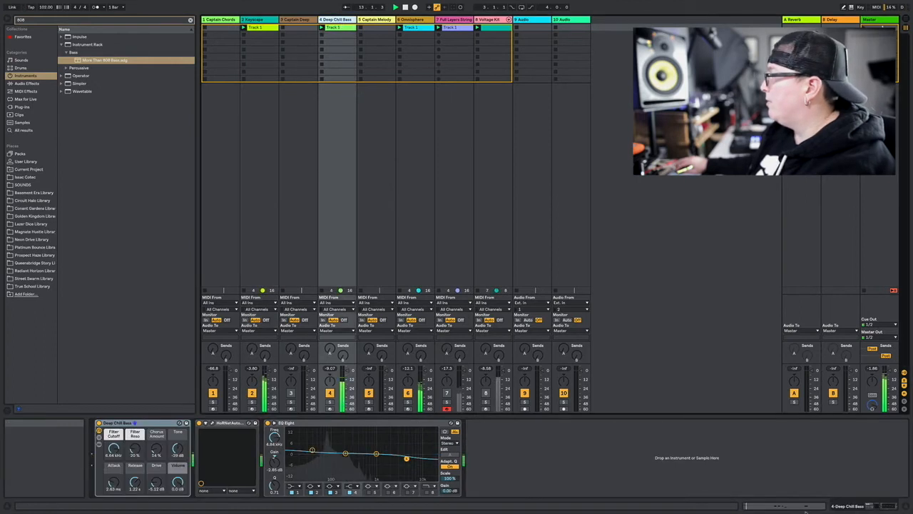
{"action": "left_click", "coordinate": [804, 509]}
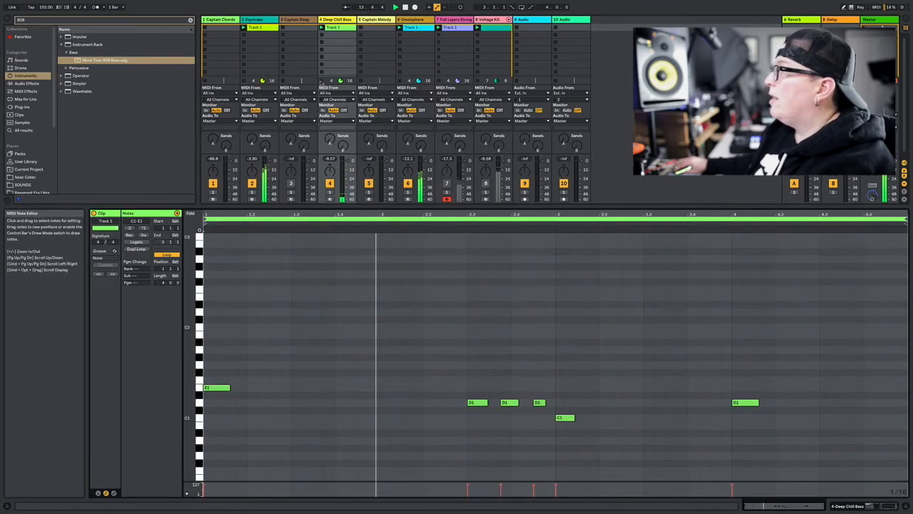
{"action": "left_click", "coordinate": [297, 20]}
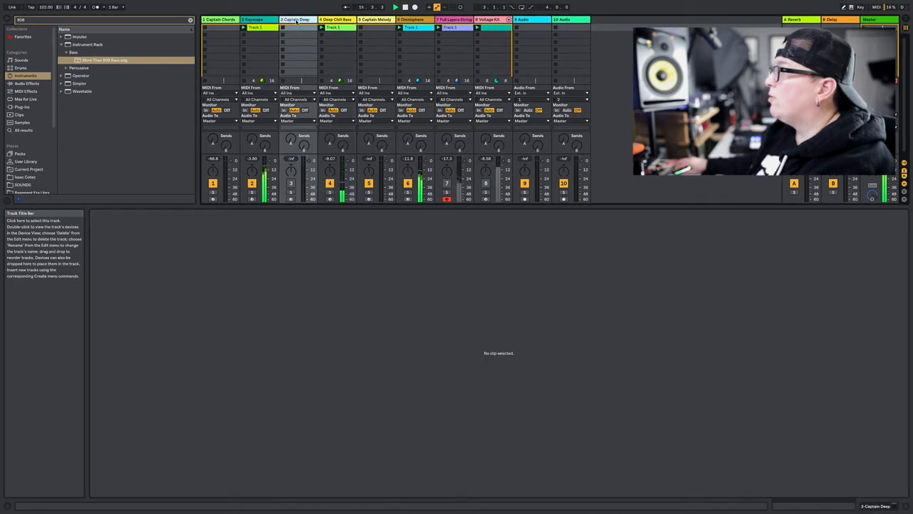
{"action": "left_click", "coordinate": [339, 20]}
View the bass shape and rhythm settings in the Captain Deep plug-in on track 3, and close its window.
{"action": "left_click", "coordinate": [305, 20]}
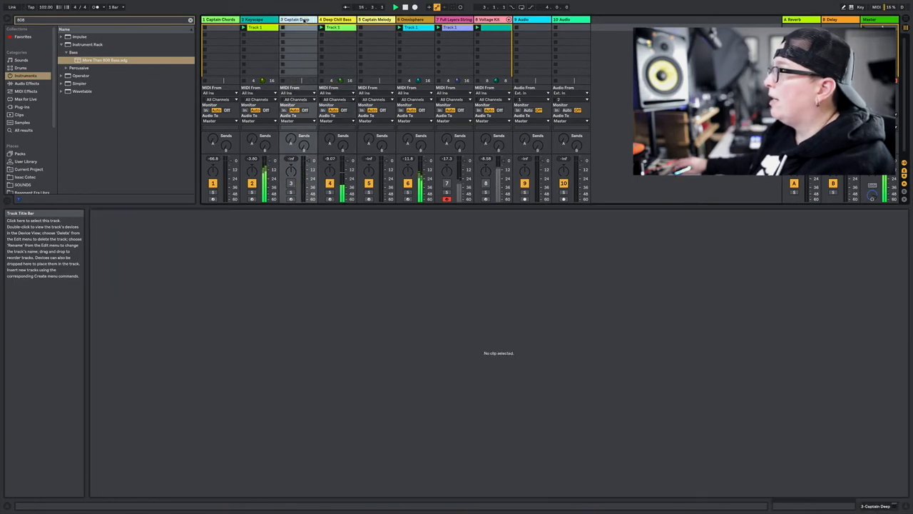
{"action": "left_click", "coordinate": [875, 505]}
{"action": "left_click", "coordinate": [111, 423]}
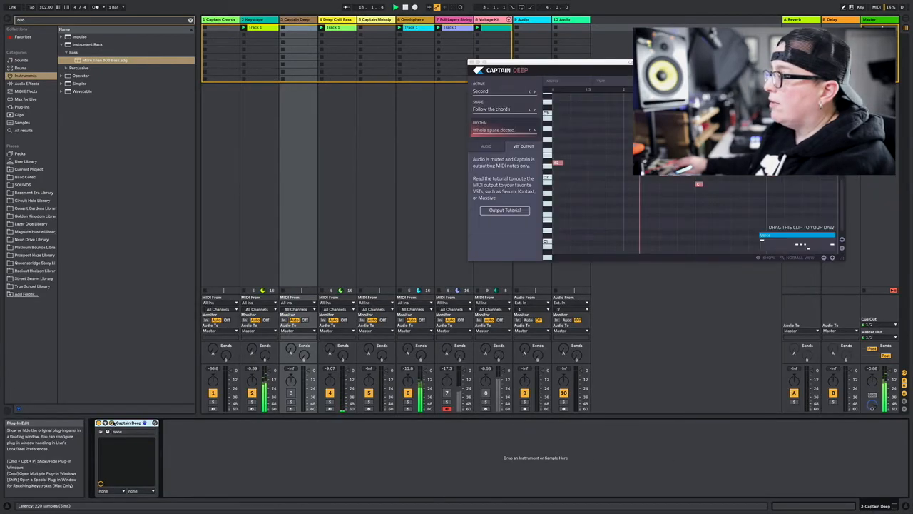
{"action": "left_click", "coordinate": [589, 67]}
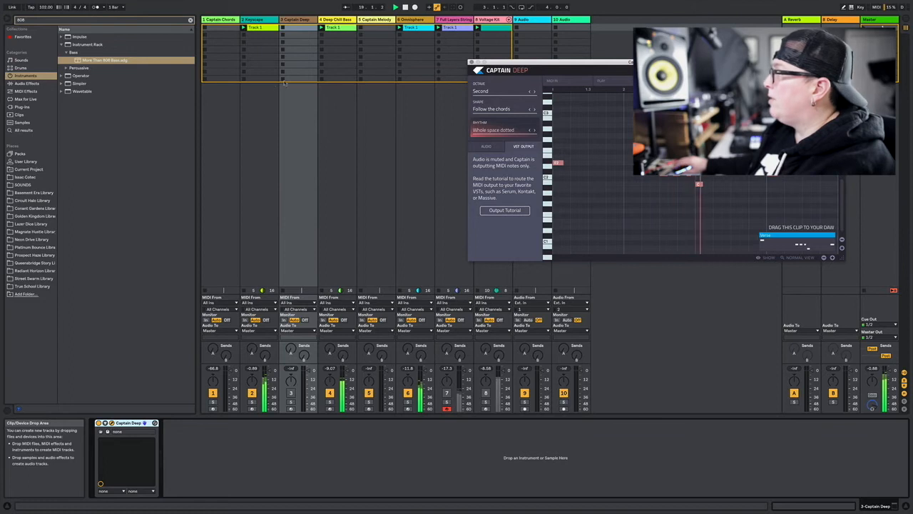
{"action": "left_click_drag", "start_coordinate": [474, 62], "coordinate": [141, 74]}
{"action": "left_click", "coordinate": [140, 73]}
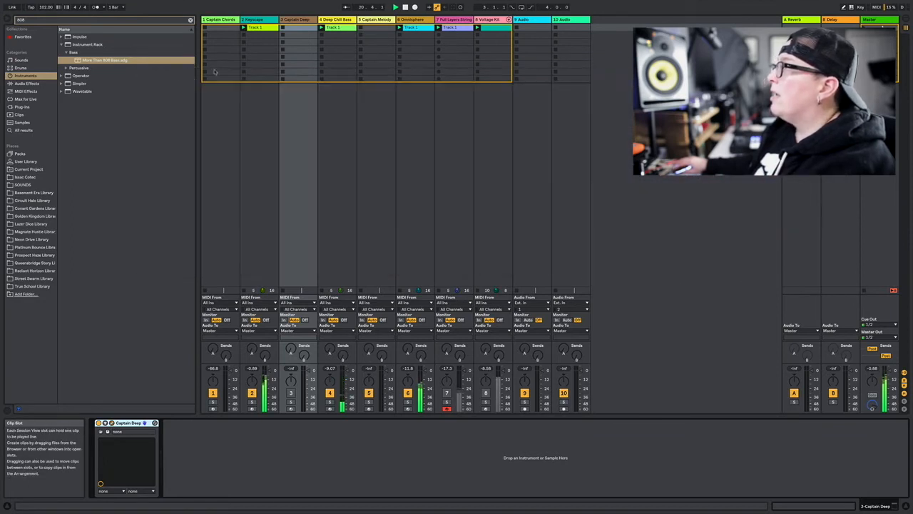
View the patch loaded in the Omnisphere plug-in on track 6, and close its window.
{"action": "left_click", "coordinate": [412, 30]}
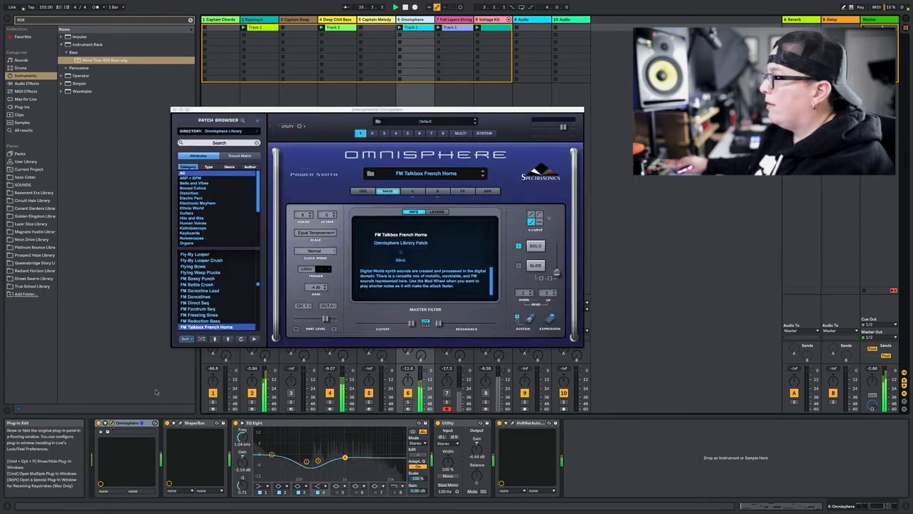
{"action": "left_click", "coordinate": [172, 113]}
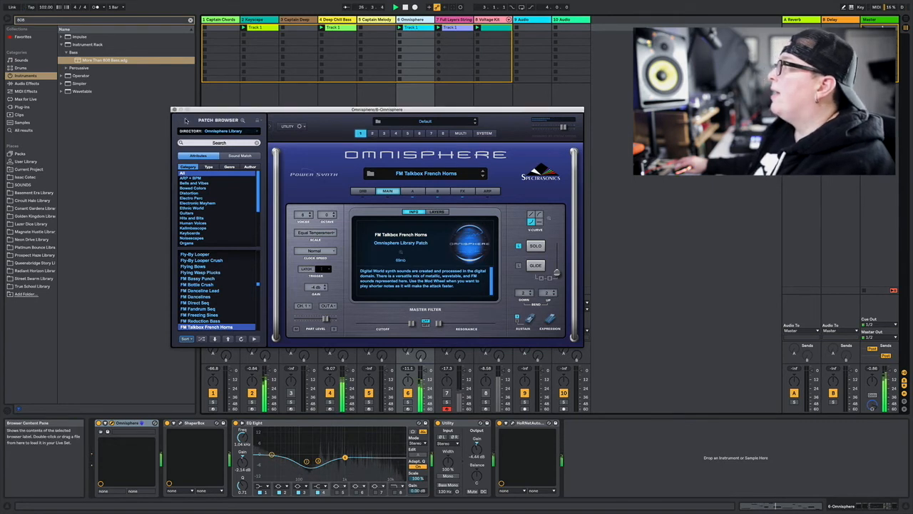
{"action": "left_click", "coordinate": [173, 111]}
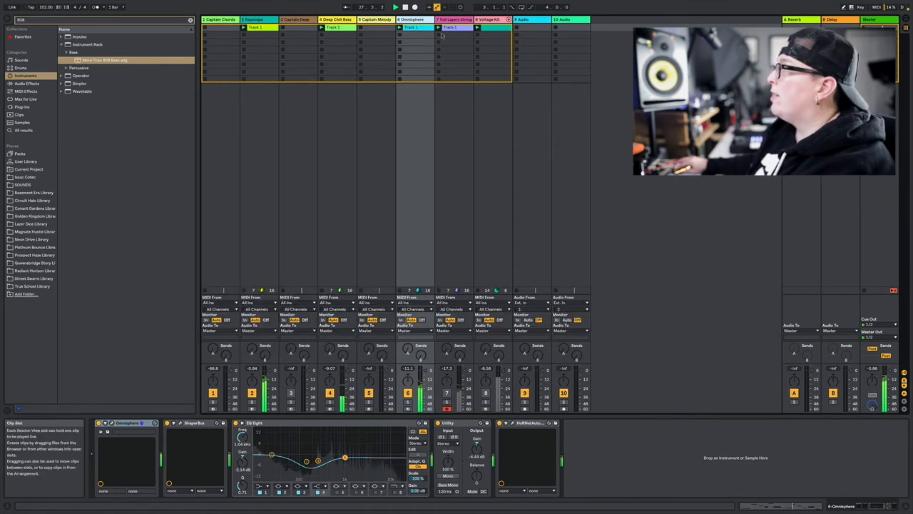
Examine the Full Layers Strings track's devices, and the Voltage Kit track's devices and drum clip notes.
{"action": "left_click", "coordinate": [453, 28]}
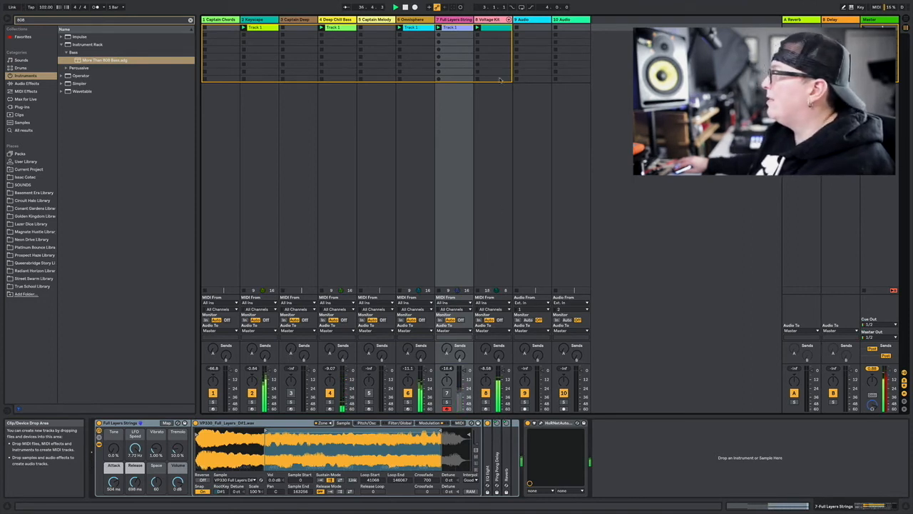
{"action": "left_click", "coordinate": [488, 20]}
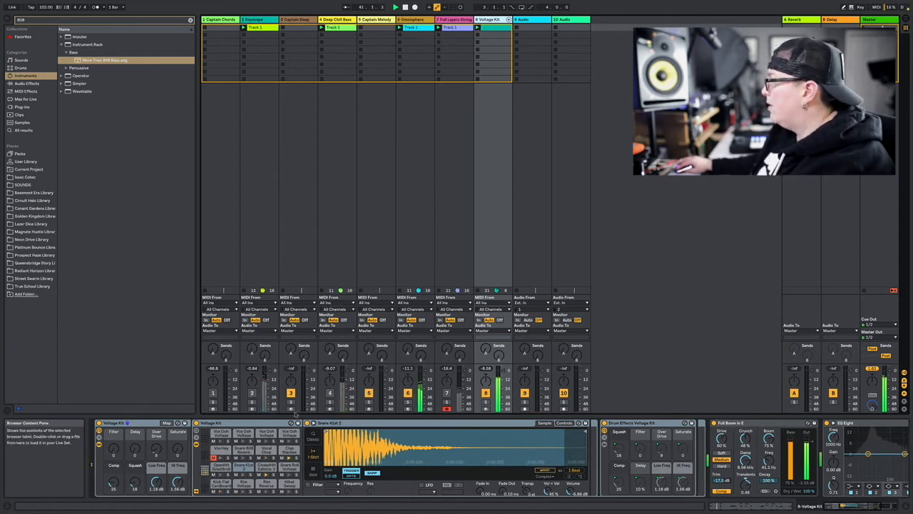
{"action": "left_click", "coordinate": [758, 508]}
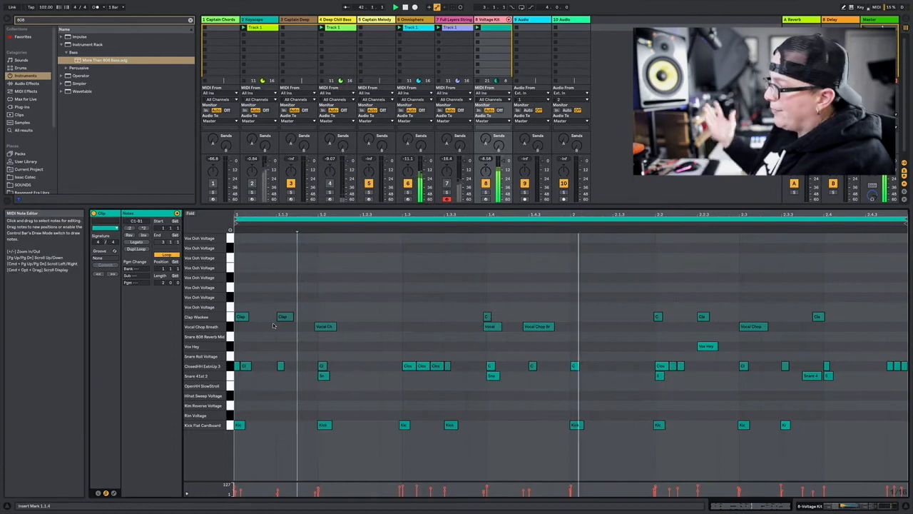